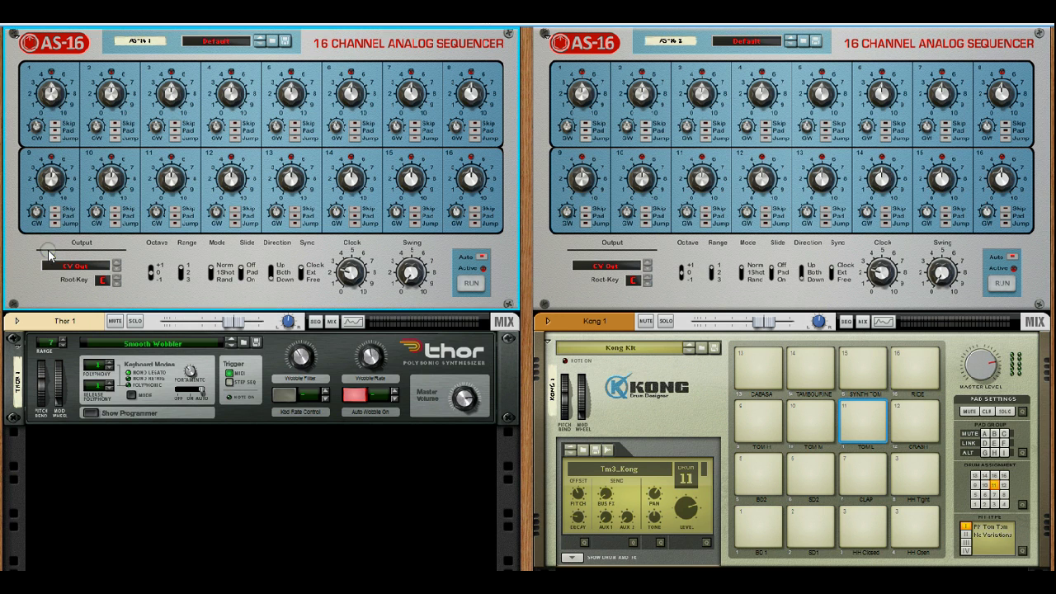
Cable AS-16 1's Gate and CV outs to Thor's sequencer Gate/CV inputs, AS-16 2's Gate to Kong pad 8.
key("Tab")
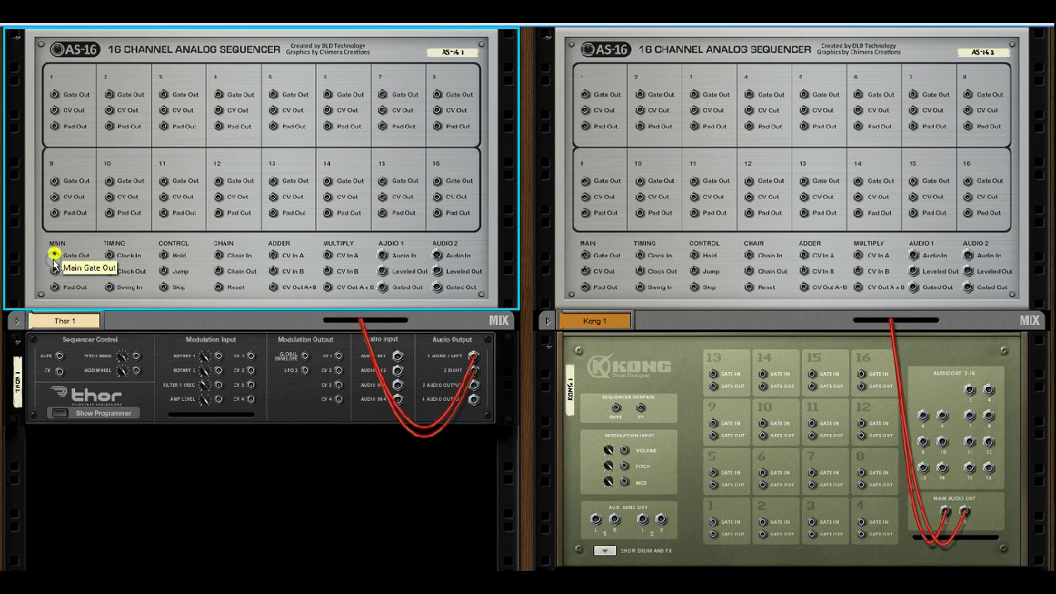
left_click_drag(54, 255, 59, 357)
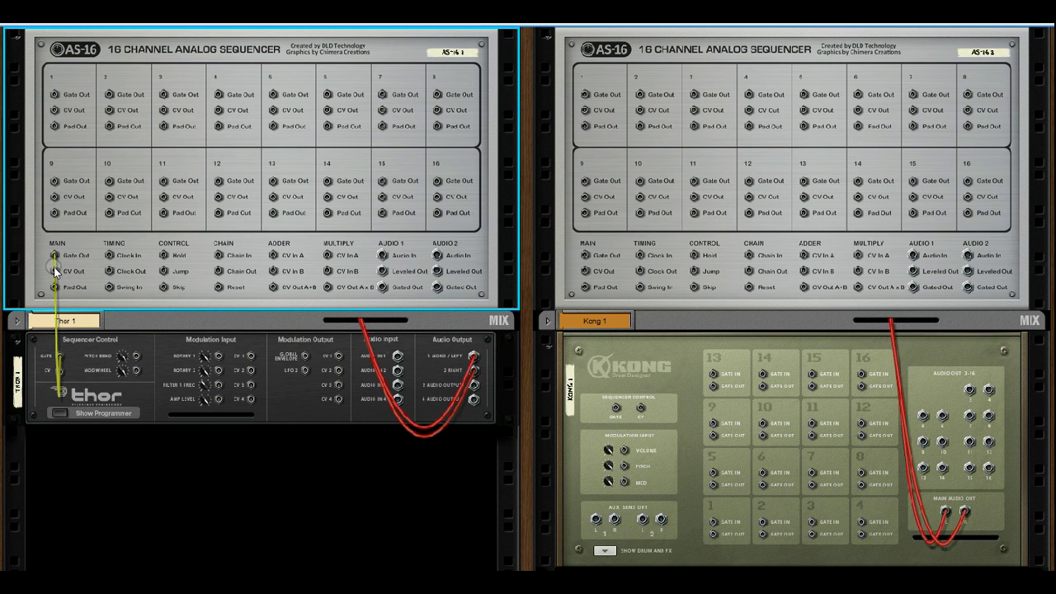
left_click_drag(55, 270, 60, 373)
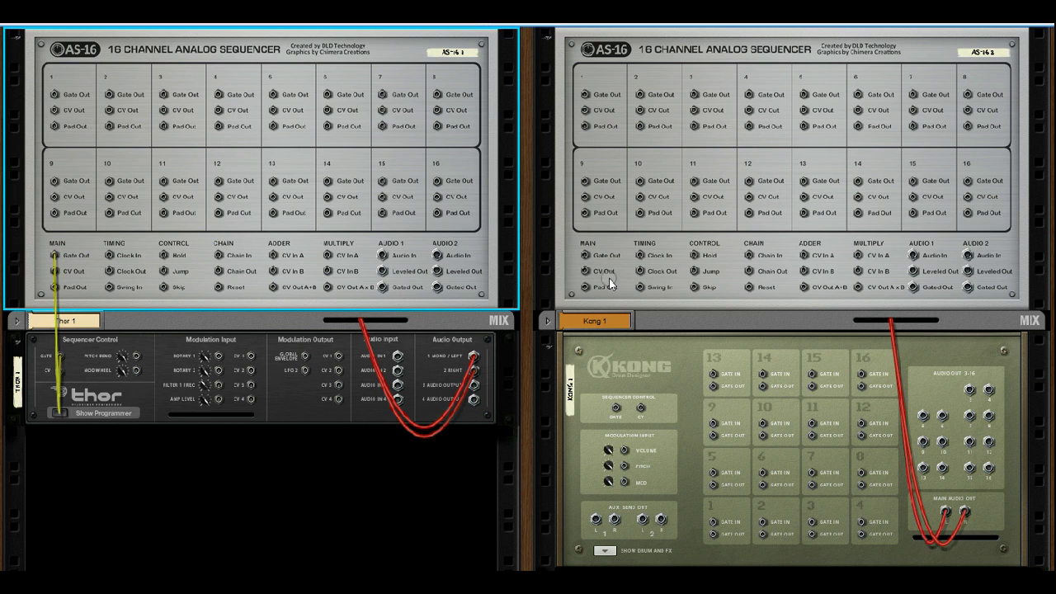
left_click_drag(585, 256, 861, 475)
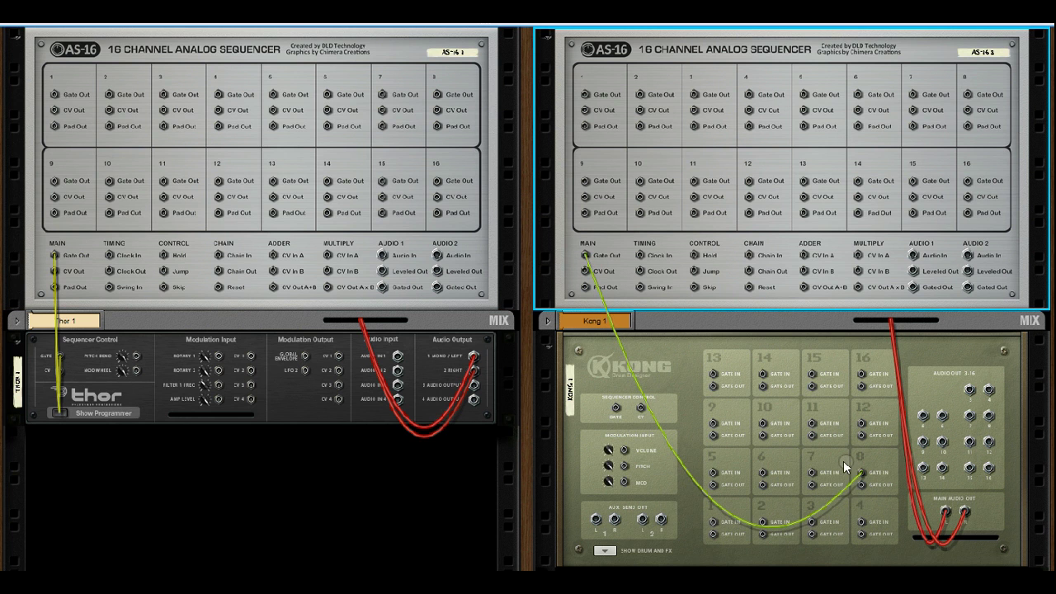
key("Tab")
left_click(117, 258)
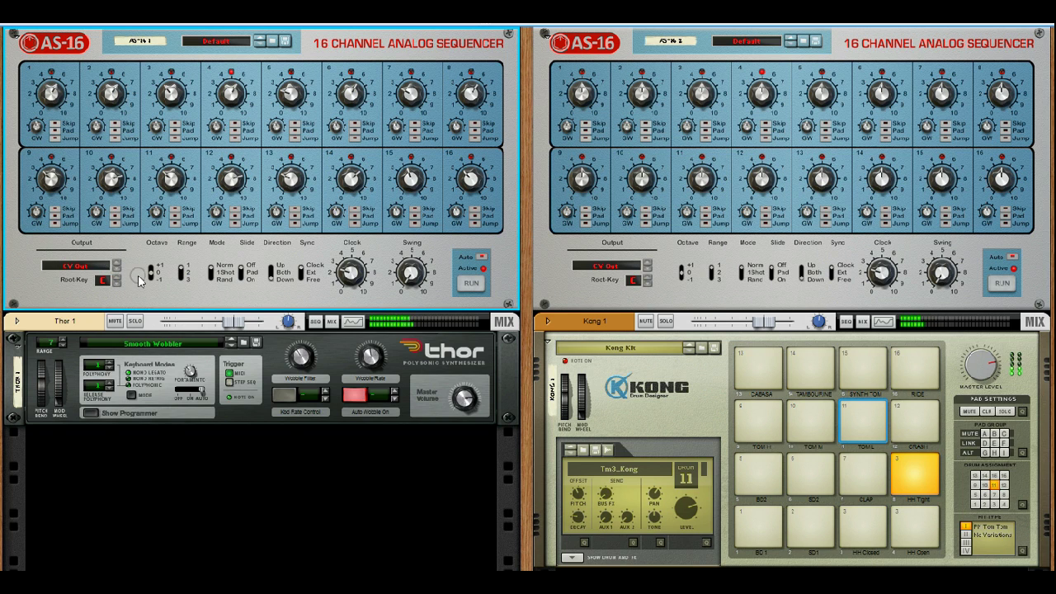
Set the first AS-16's output to Harmonic Minor with root key E.
left_click(116, 265)
left_click(116, 265)
left_click(117, 265)
left_click(117, 281)
Give steps 3, 5, 6 and 8 new note values, then select the second AS-16.
left_click(164, 93)
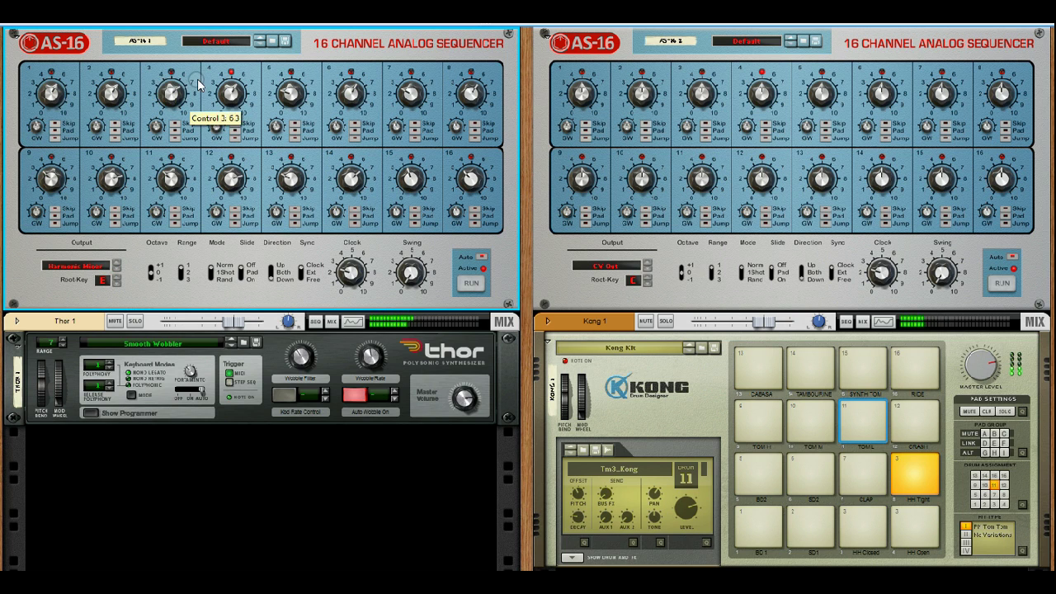
left_click(284, 91)
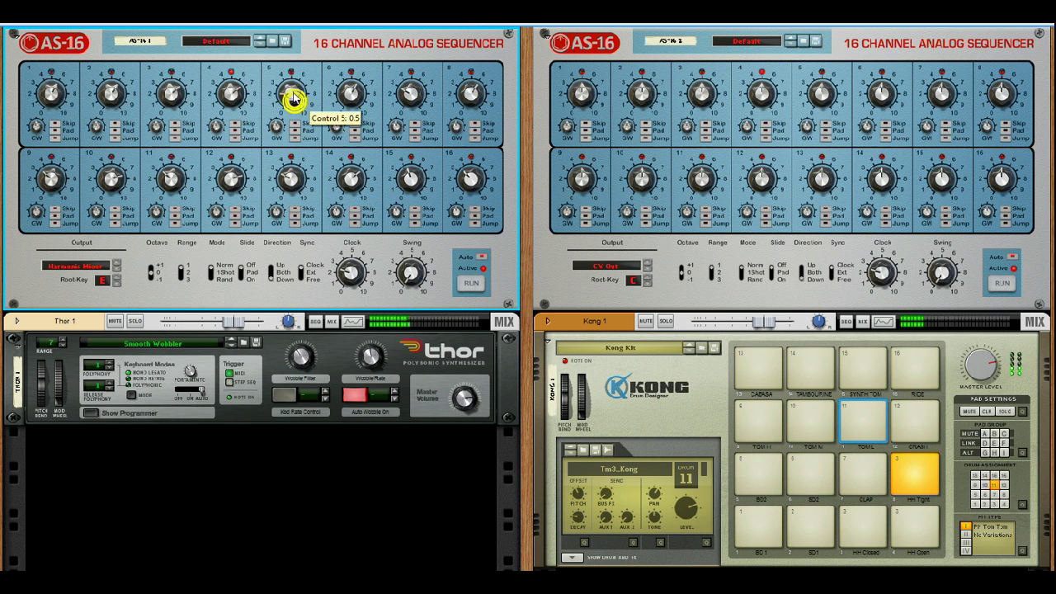
left_click(336, 92)
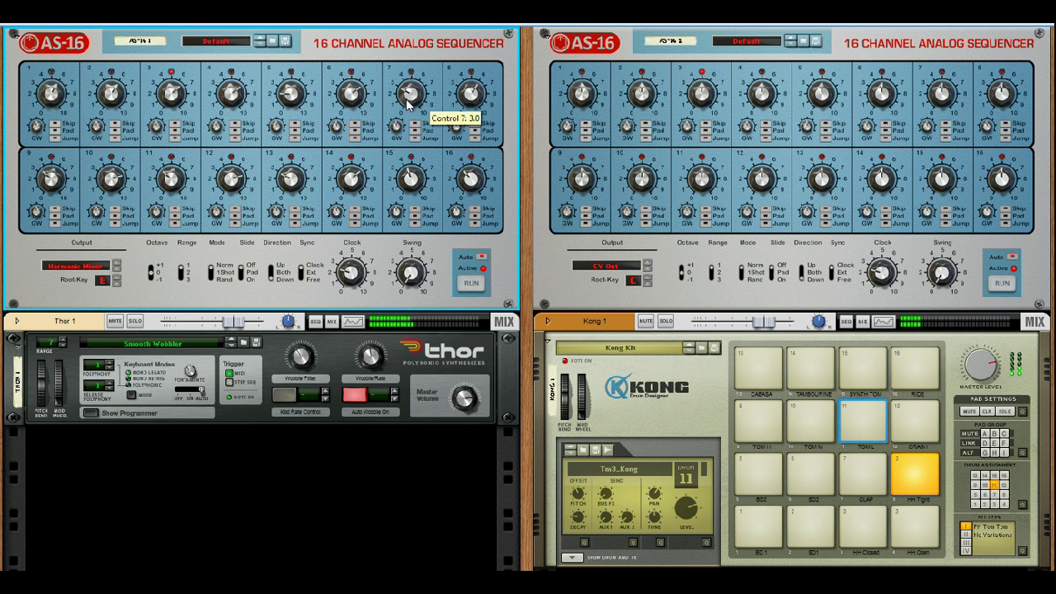
left_click(467, 94)
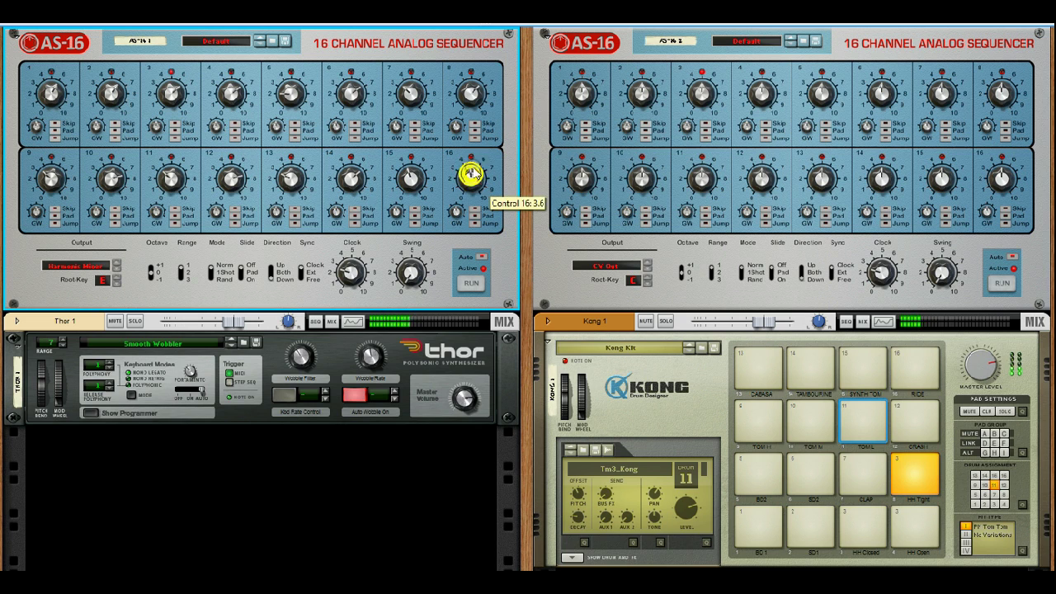
left_click(574, 282)
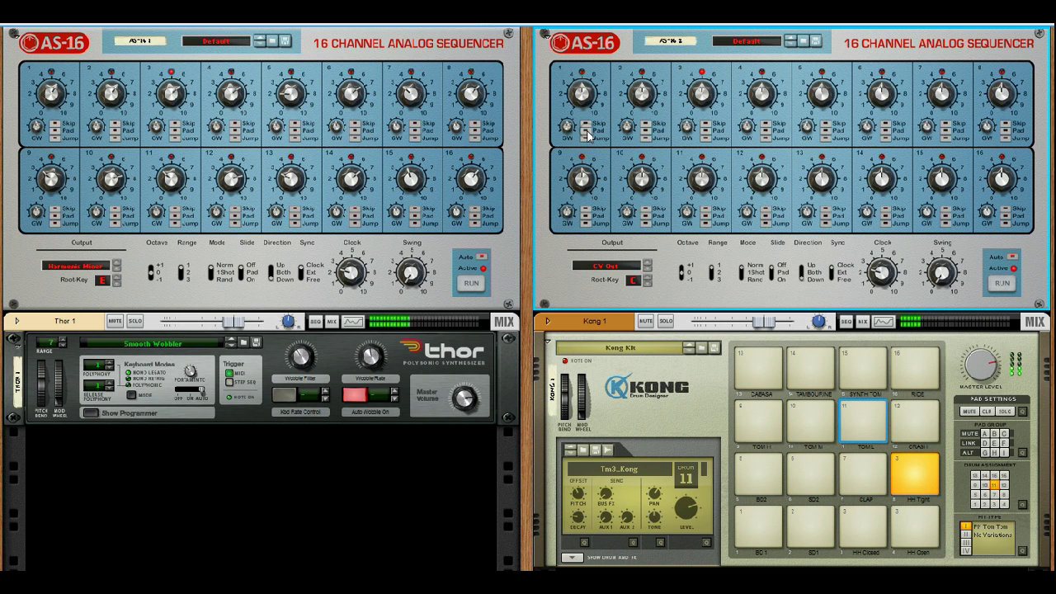
Cable the second AS-16's Main Pad Out into Kong pad 1's Gate In on the rack's rear.
key("Tab")
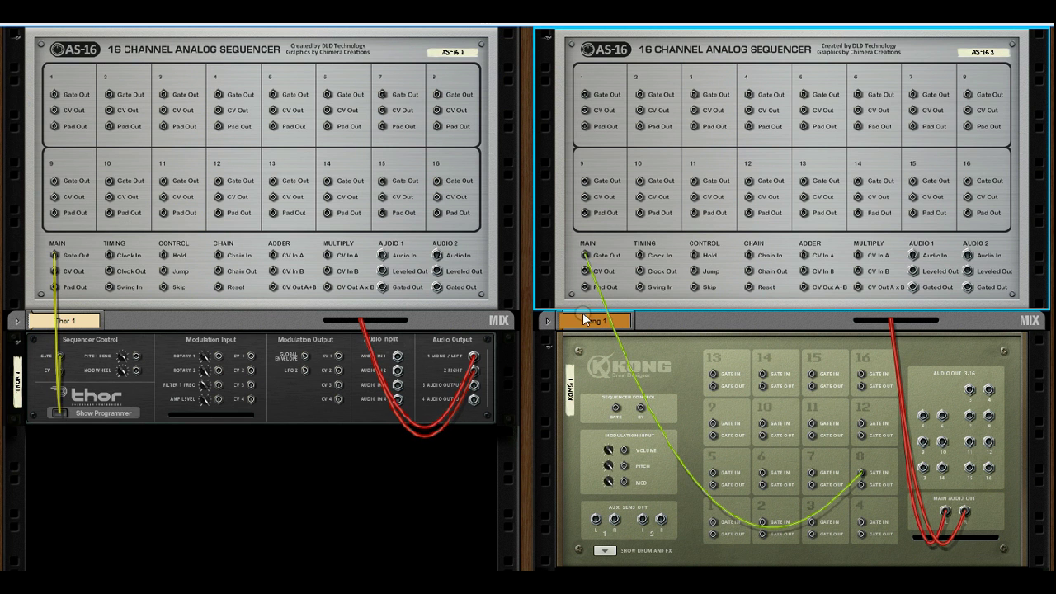
left_click_drag(585, 295, 711, 522)
key("Tab")
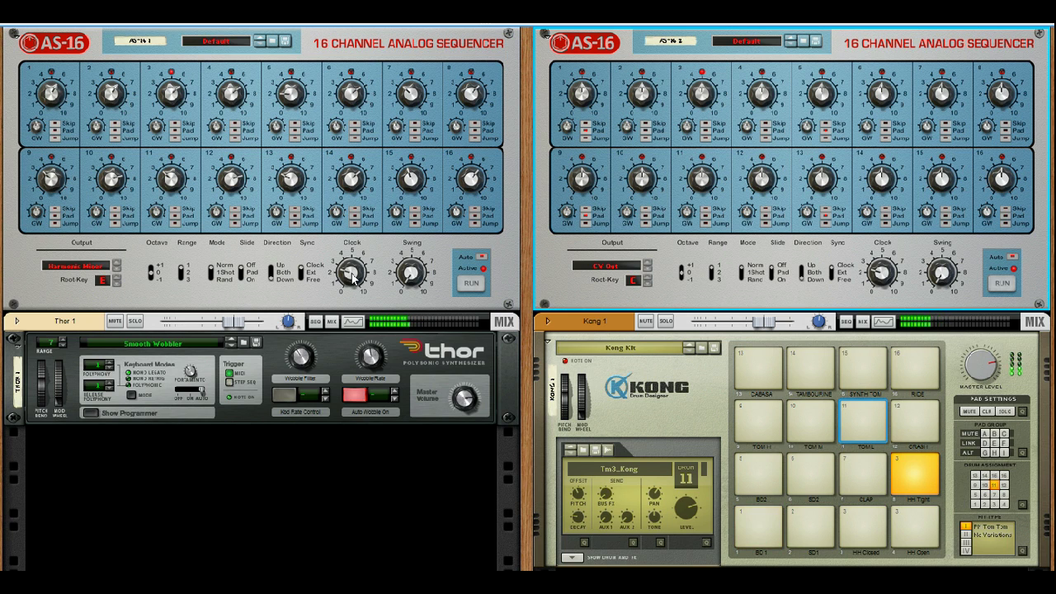
Turn the second AS-16's Swing knob up past 45% toward about 78%.
left_click(946, 284)
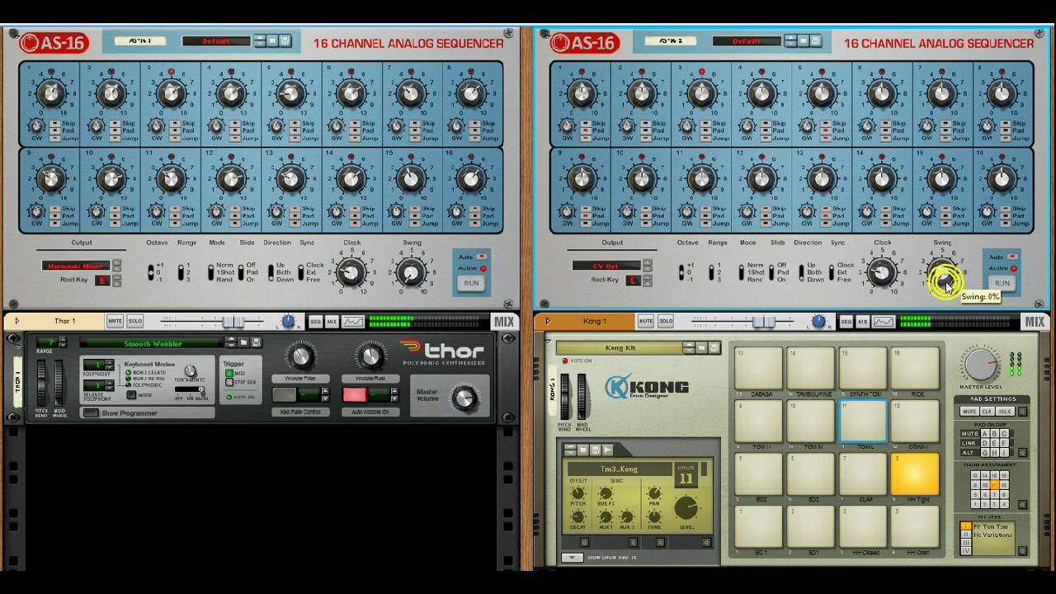
left_click_drag(947, 286, 942, 267)
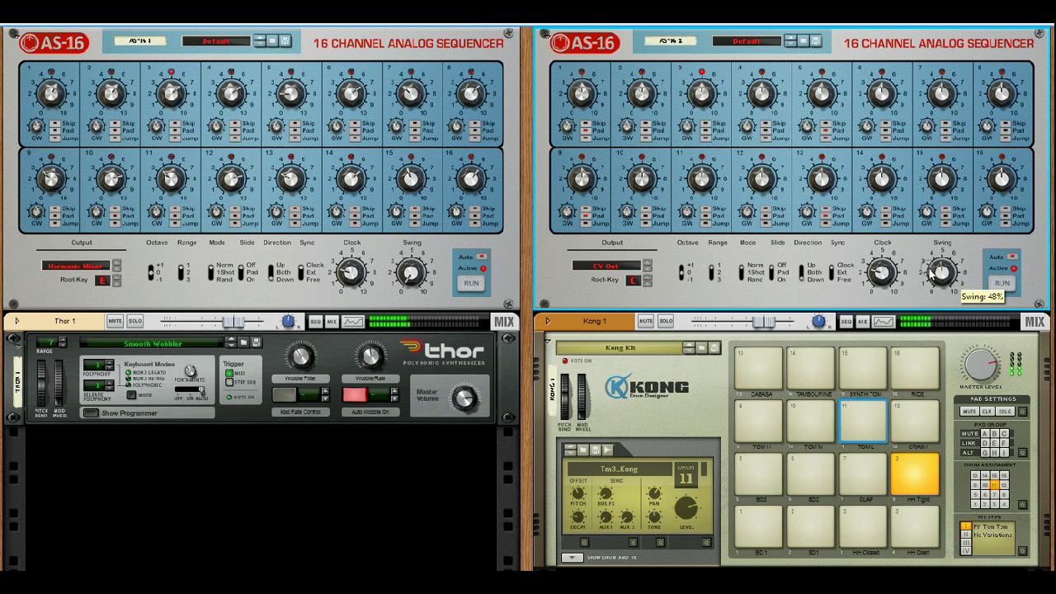
left_click_drag(937, 284, 934, 289)
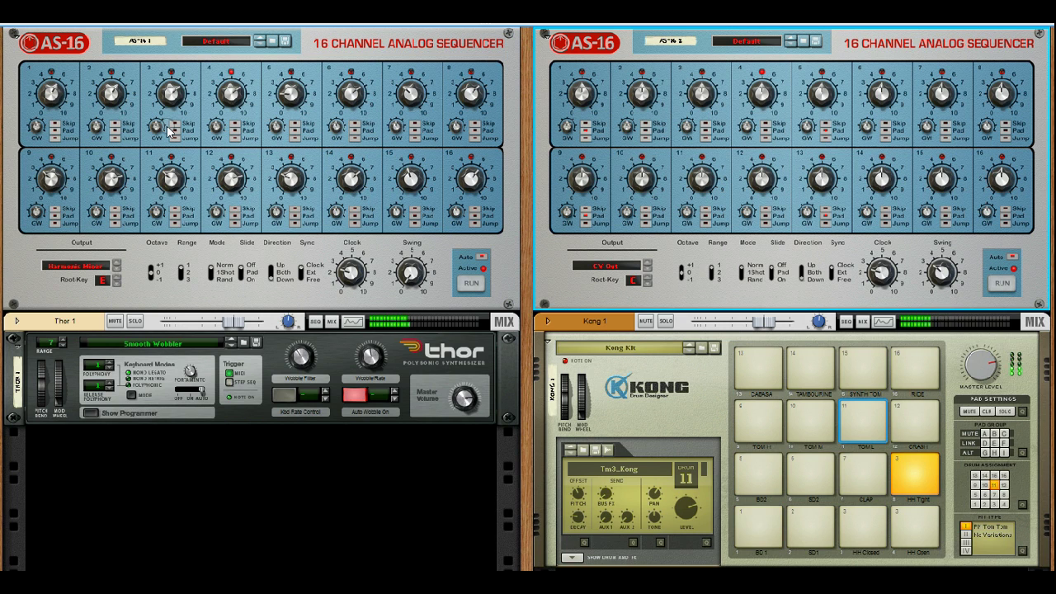
Turn down the gate widths of steps 7, 8 and 10–14 on the first AS-16.
left_click(37, 129)
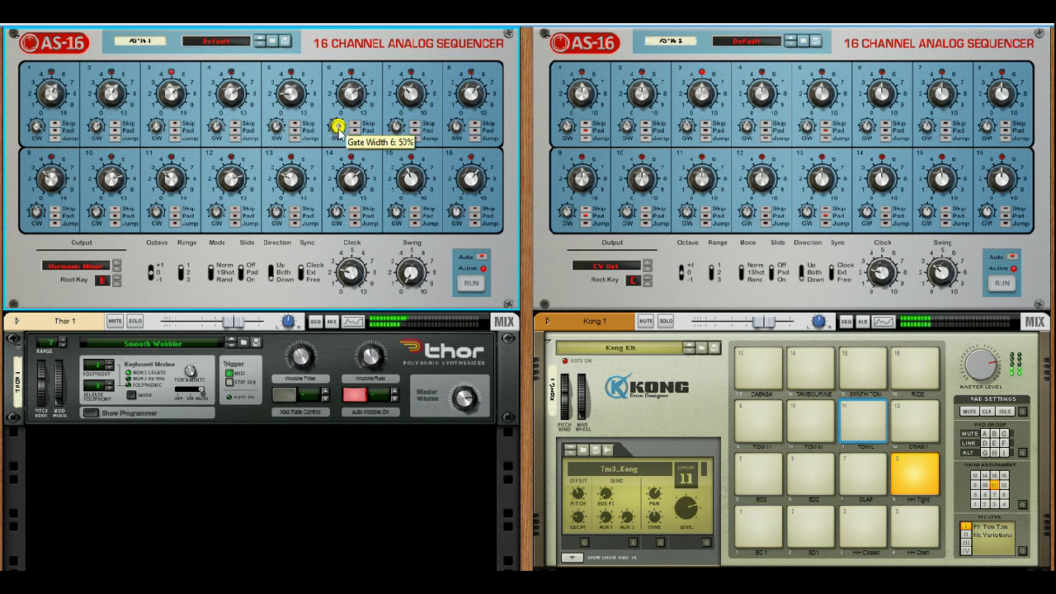
left_click(398, 128)
left_click(453, 127)
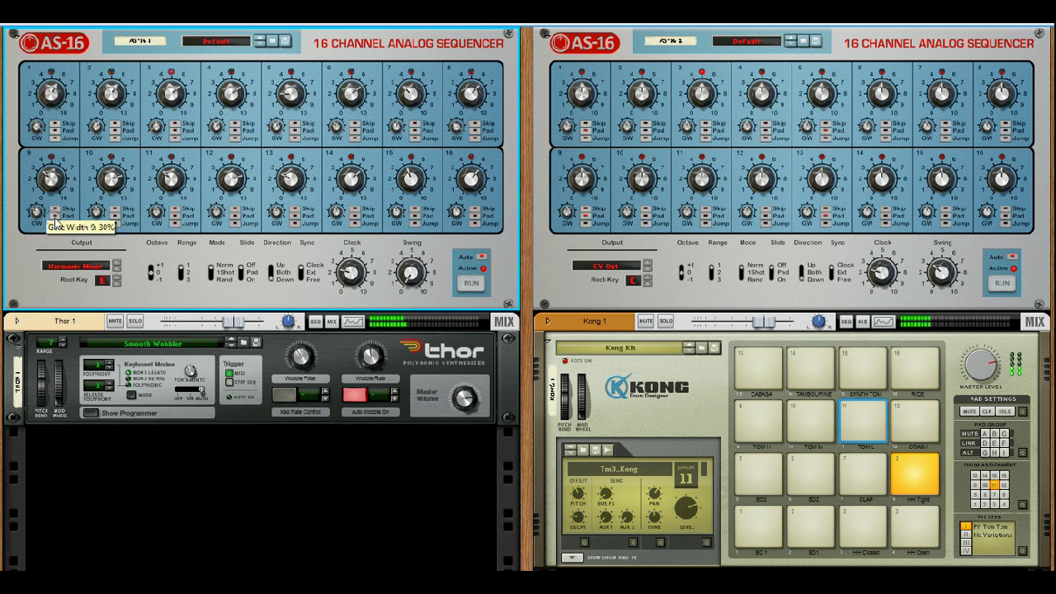
left_click(97, 212)
left_click(155, 213)
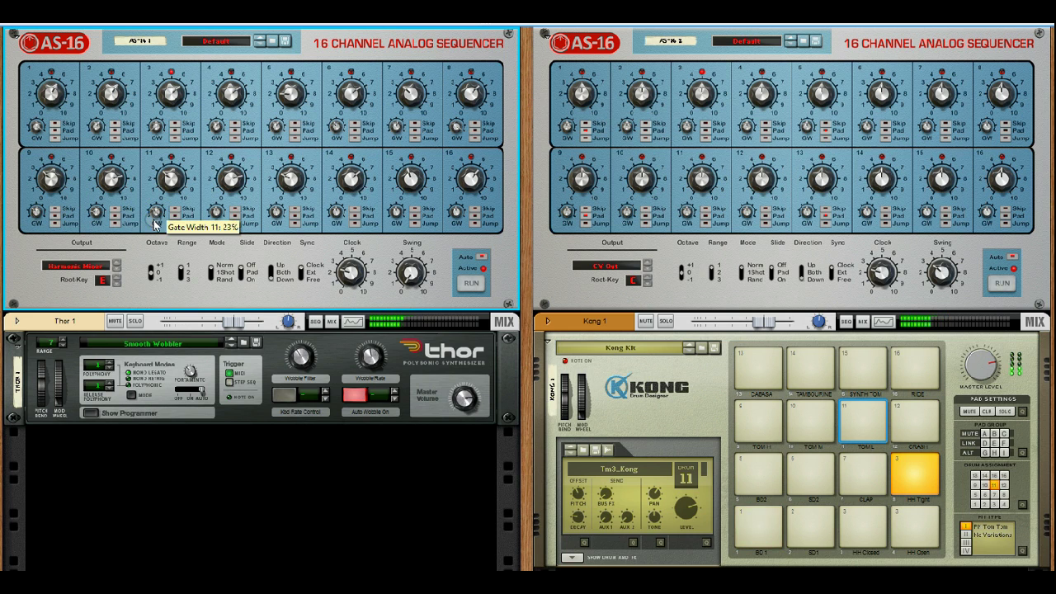
left_click(216, 212)
left_click(274, 212)
left_click(336, 212)
Bring step 15's gate width down to about 3% and adjust step 16's gate.
left_click(396, 212)
left_click(456, 212)
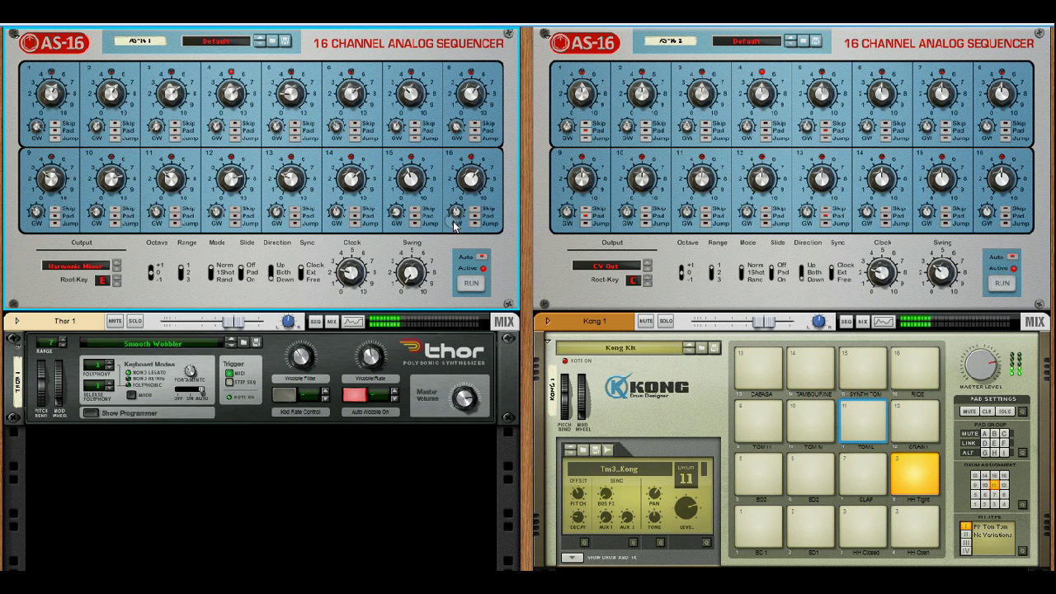
left_click(395, 214)
left_click(395, 214)
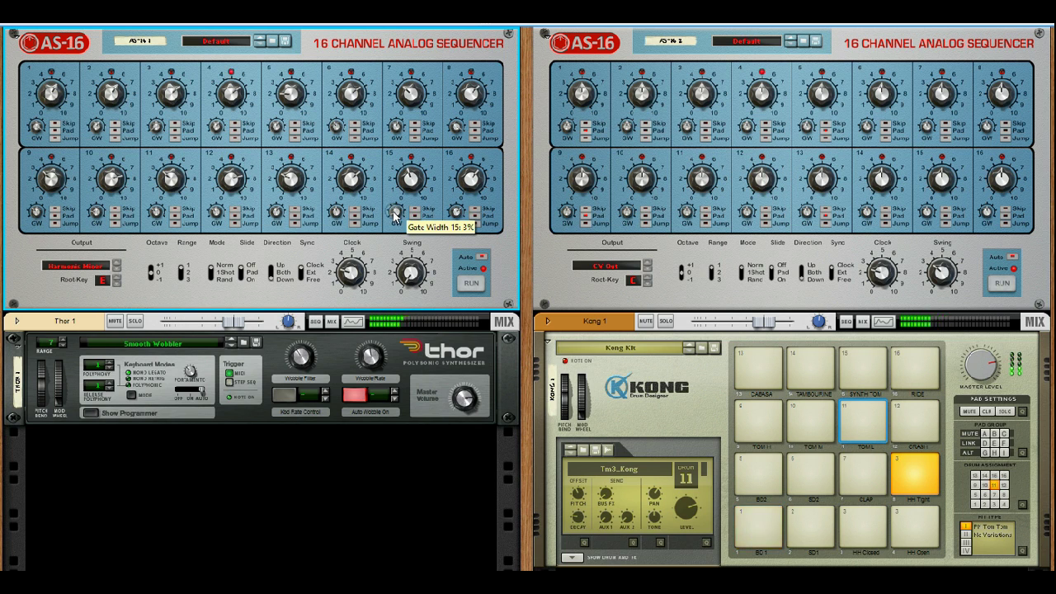
left_click(170, 270)
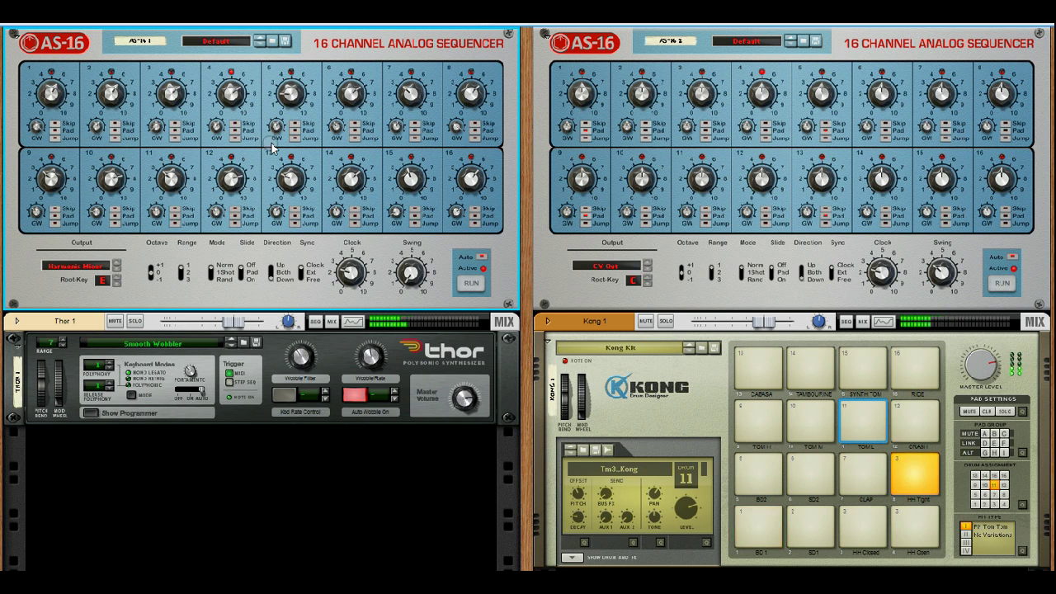
Toggle skip on steps 2, 4, 5, 6 and 7, and turn on jump for step 5.
left_click(354, 126)
left_click(414, 127)
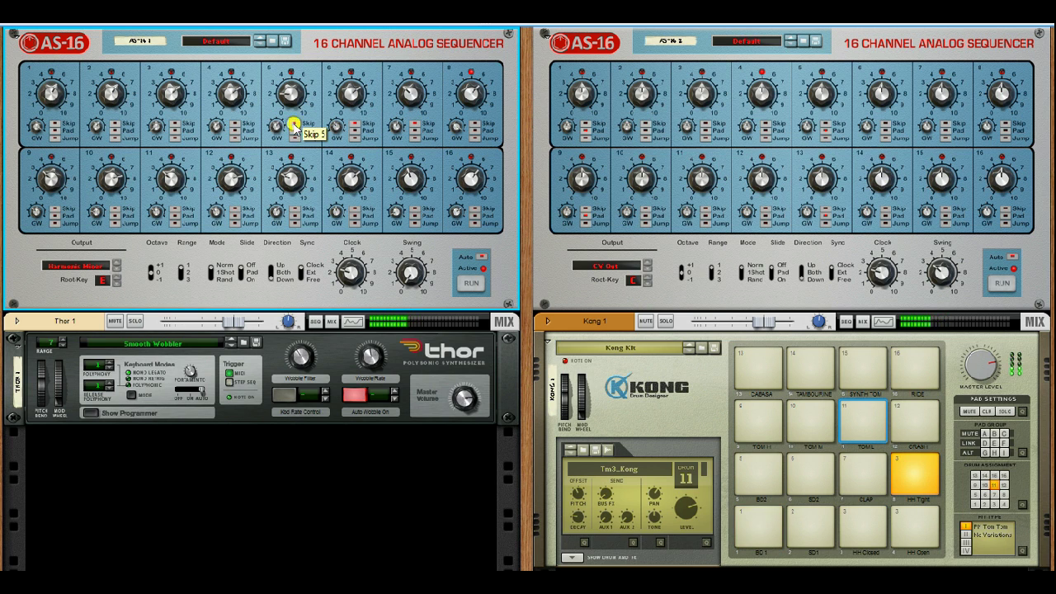
left_click(237, 124)
left_click(118, 126)
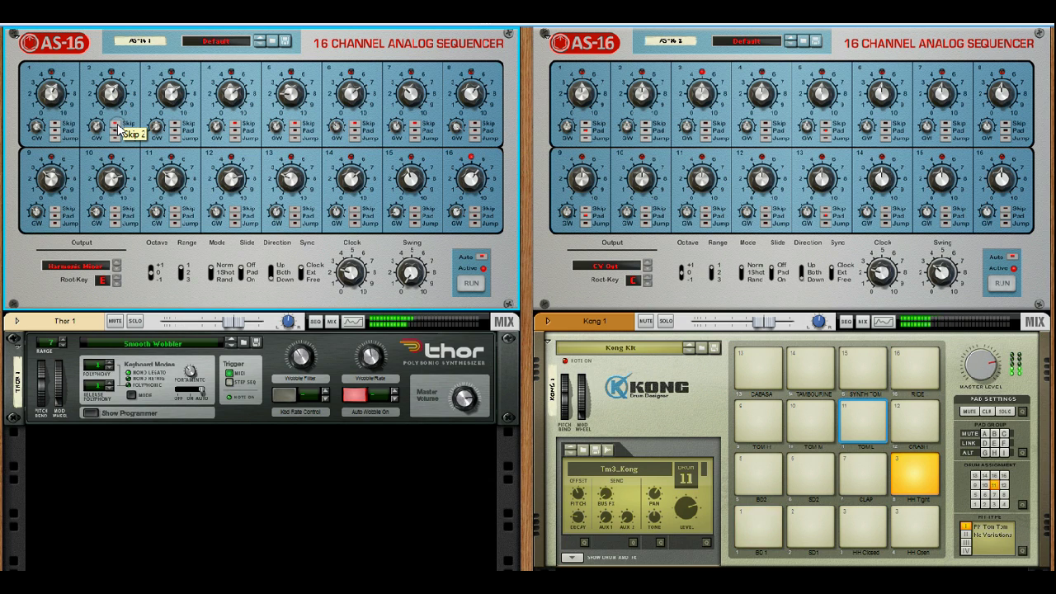
left_click(118, 126)
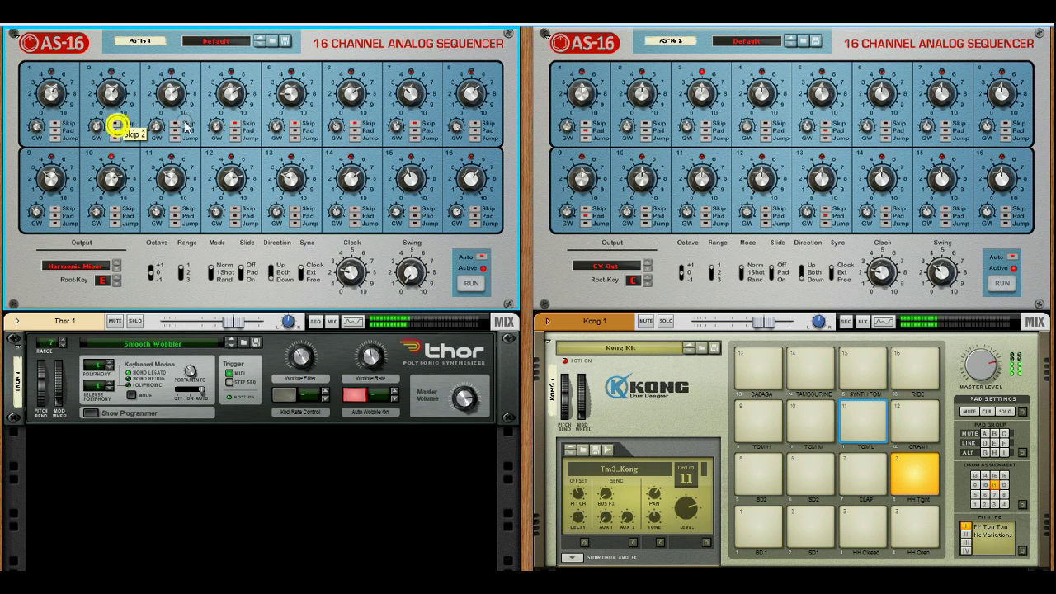
left_click(236, 123)
left_click(297, 125)
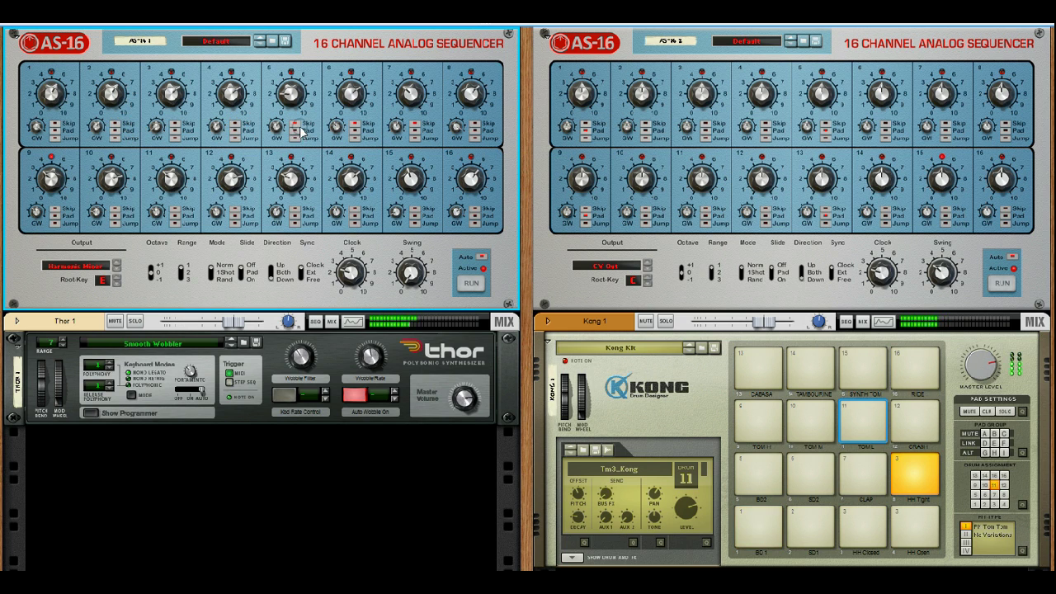
left_click(354, 126)
left_click(415, 126)
left_click(292, 139)
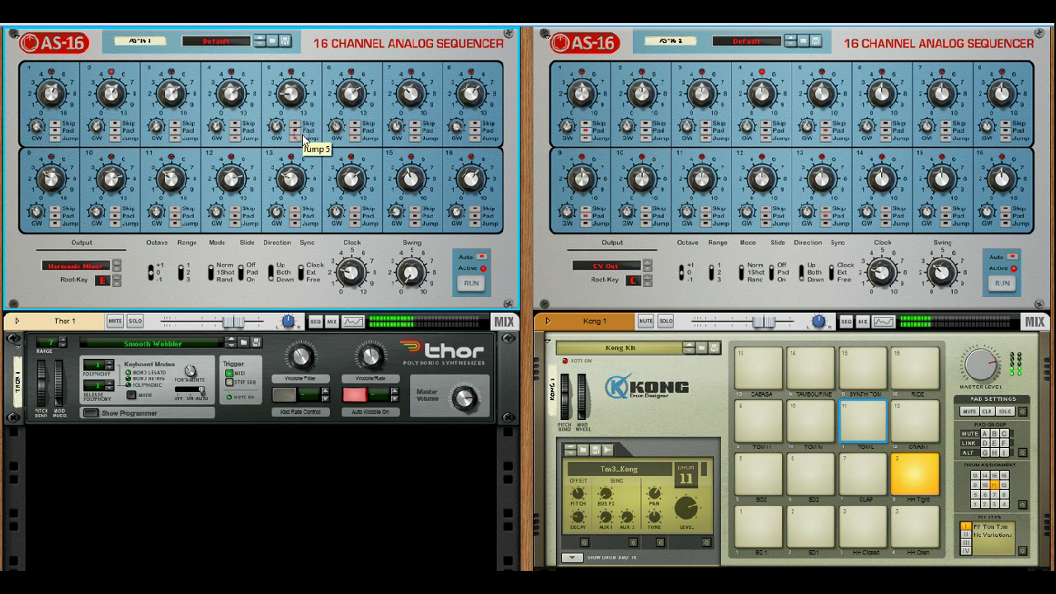
Set skip/pad/jump on lower-row steps 9–14, giving steps 10, 13 and 14 the Pad option.
left_click(296, 219)
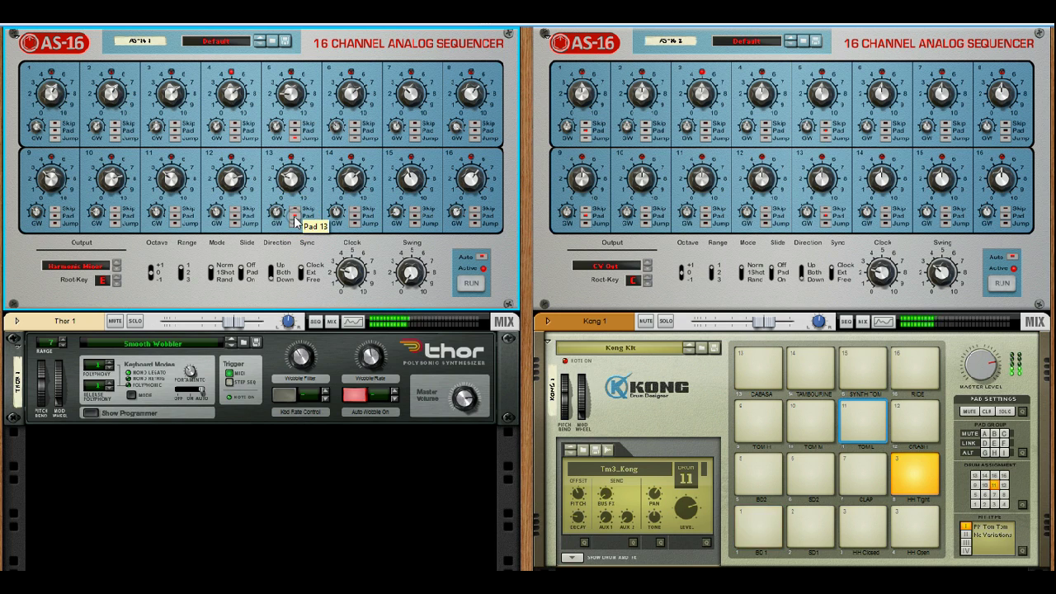
left_click(353, 216)
left_click(293, 215)
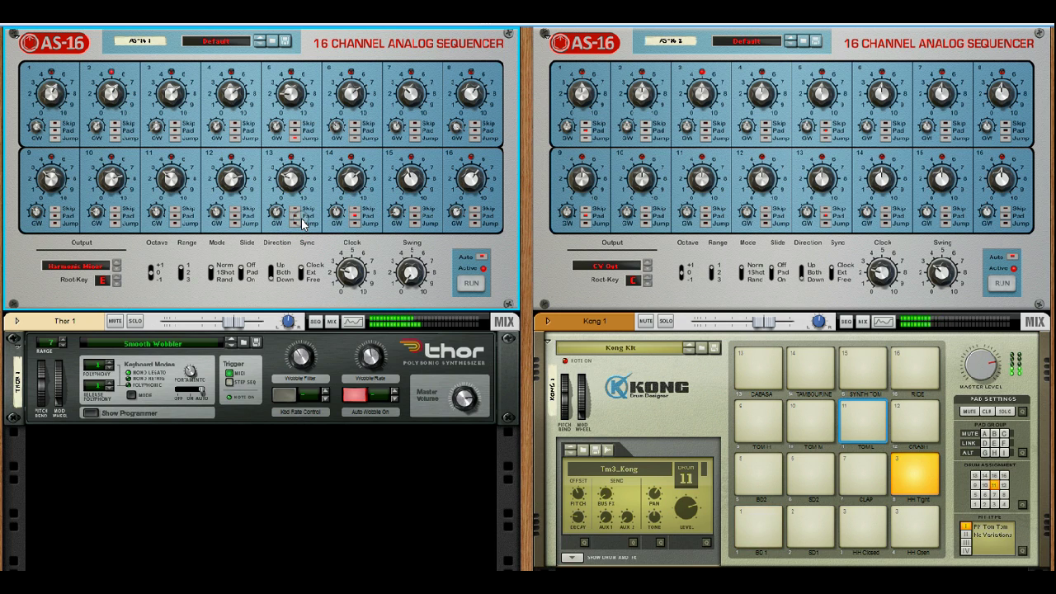
left_click(117, 216)
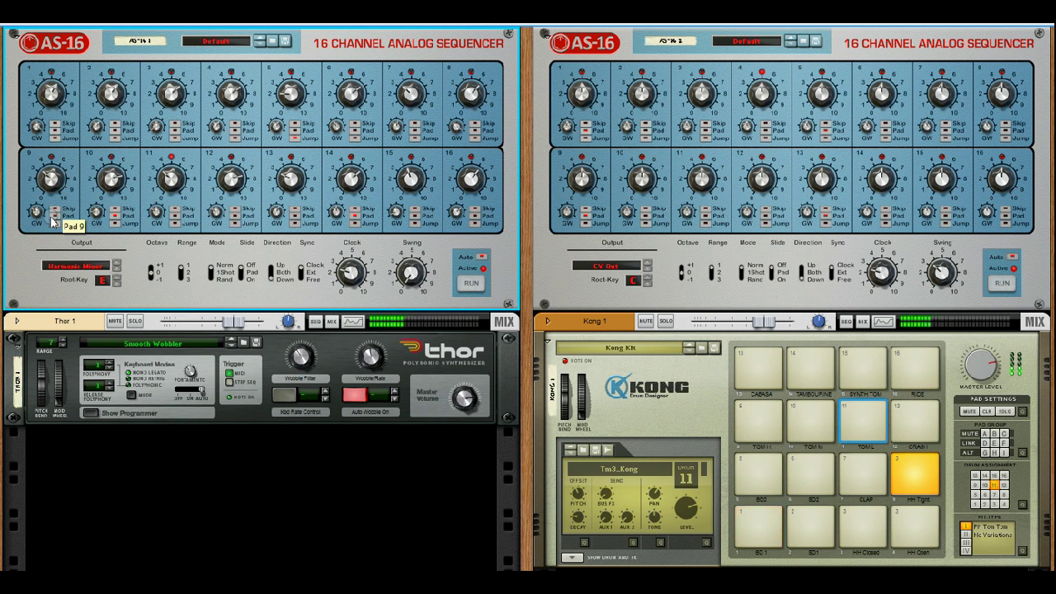
left_click(174, 219)
left_click(113, 225)
left_click(173, 219)
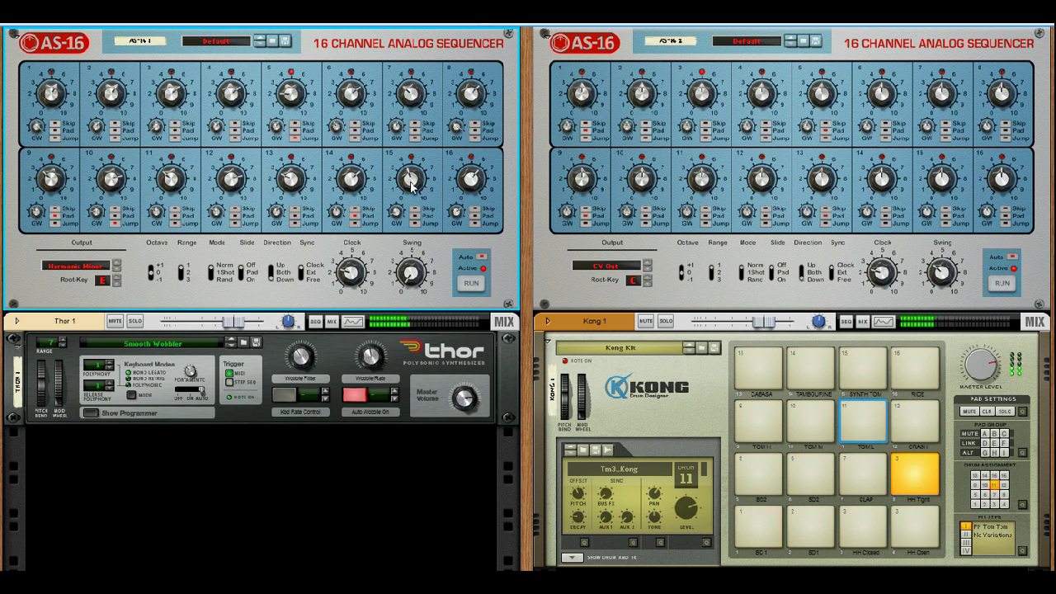
left_click(116, 223)
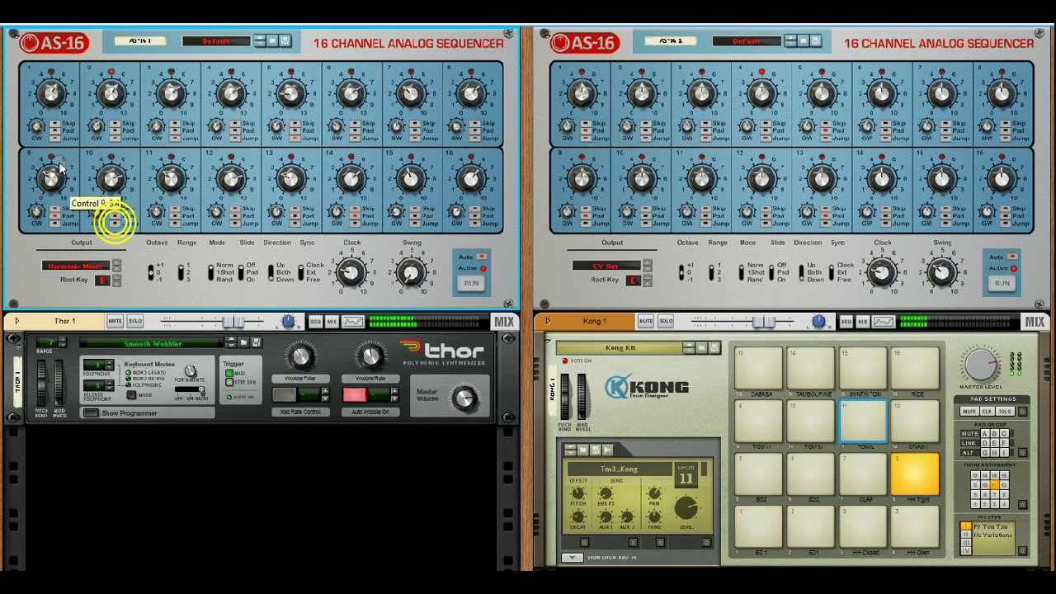
left_click(55, 217)
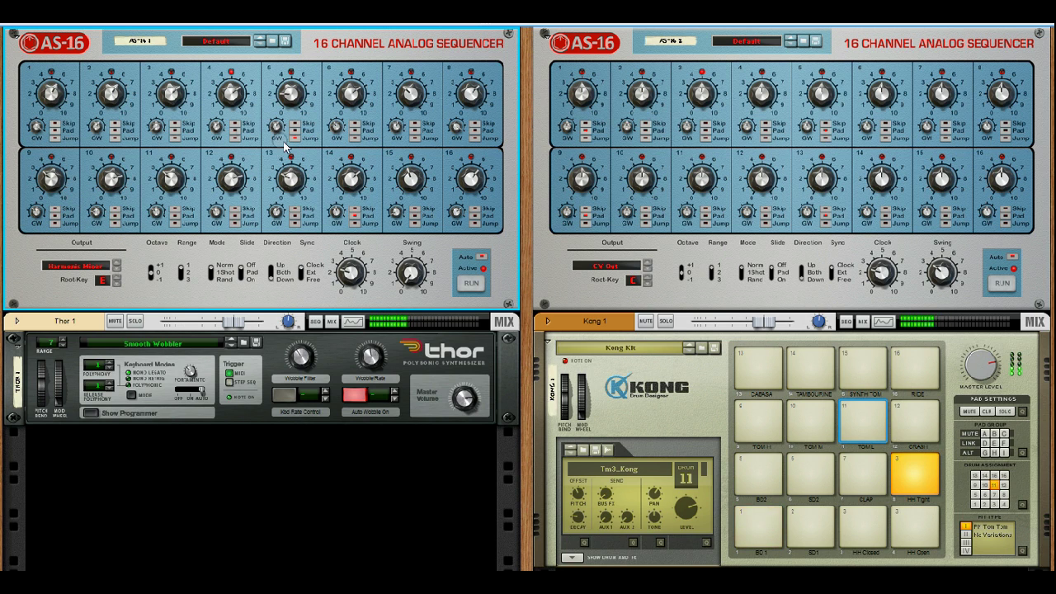
left_click(358, 216)
Set the first AS-16's direction to Bounce, sync its clock to tempo, and choose 1/8T.
left_click_drag(275, 282, 274, 262)
left_click_drag(270, 266, 270, 274)
mouse_move(353, 270)
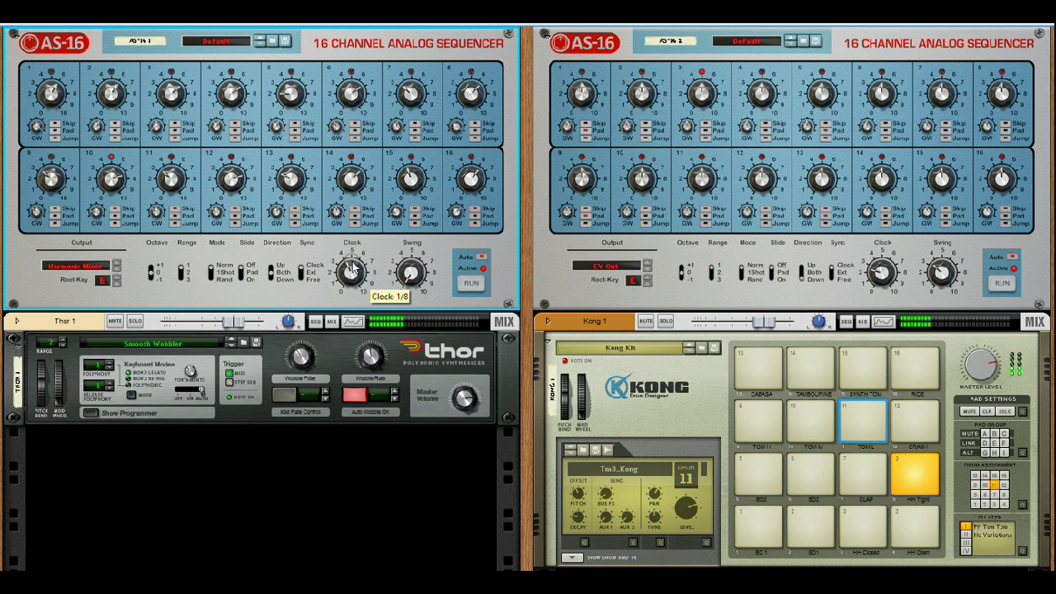
left_click_drag(352, 270, 315, 289)
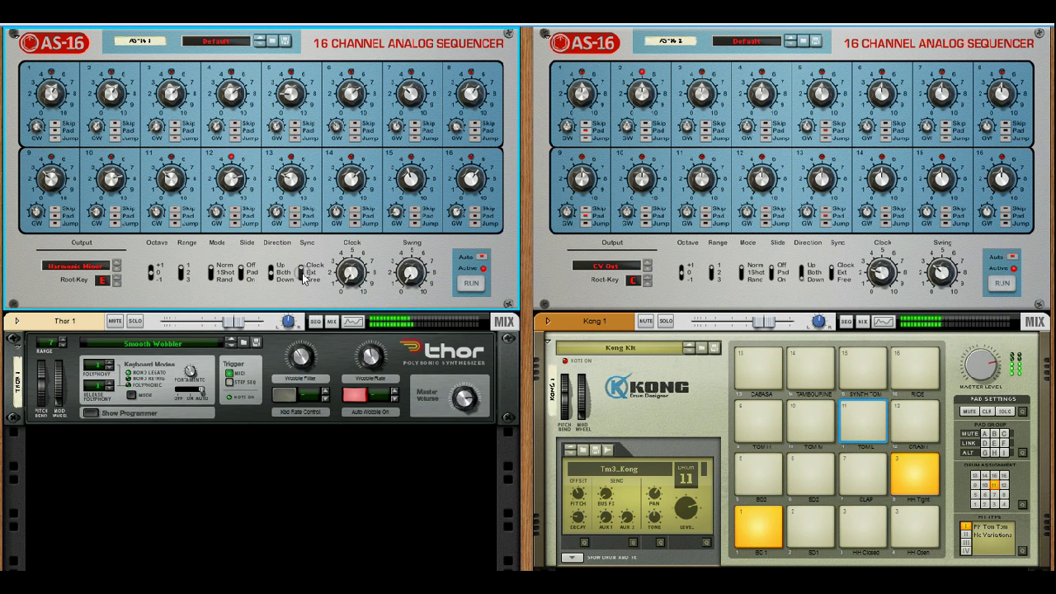
mouse_move(350, 272)
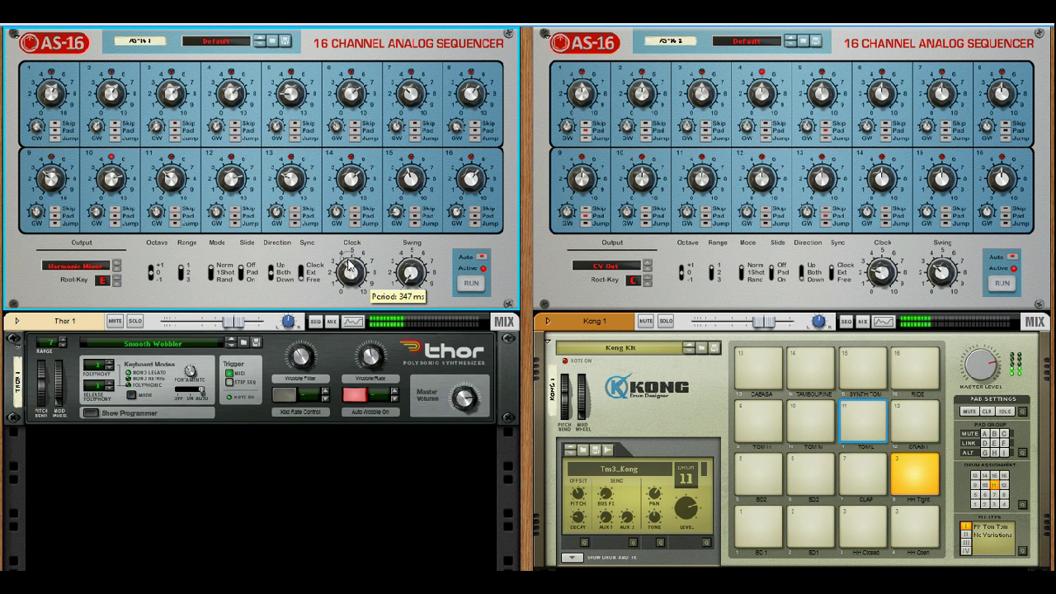
left_click_drag(352, 255, 352, 267)
left_click(305, 276)
left_click_drag(351, 275, 345, 273)
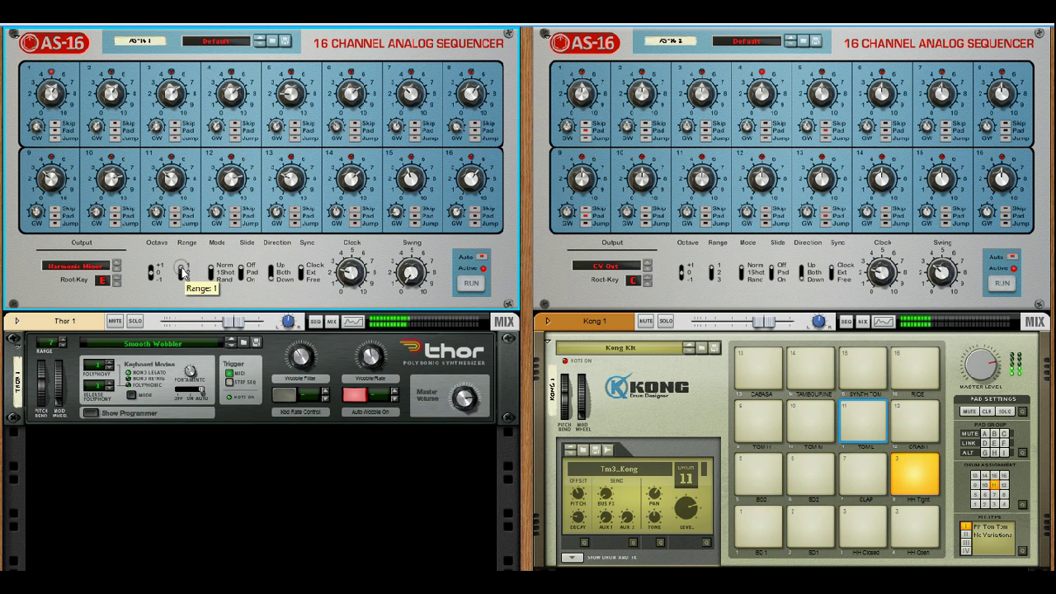
Set the first AS-16's range to 2 and lower its root key from E to D.
left_click(183, 272)
left_click(116, 283)
left_click(117, 283)
left_click(119, 286)
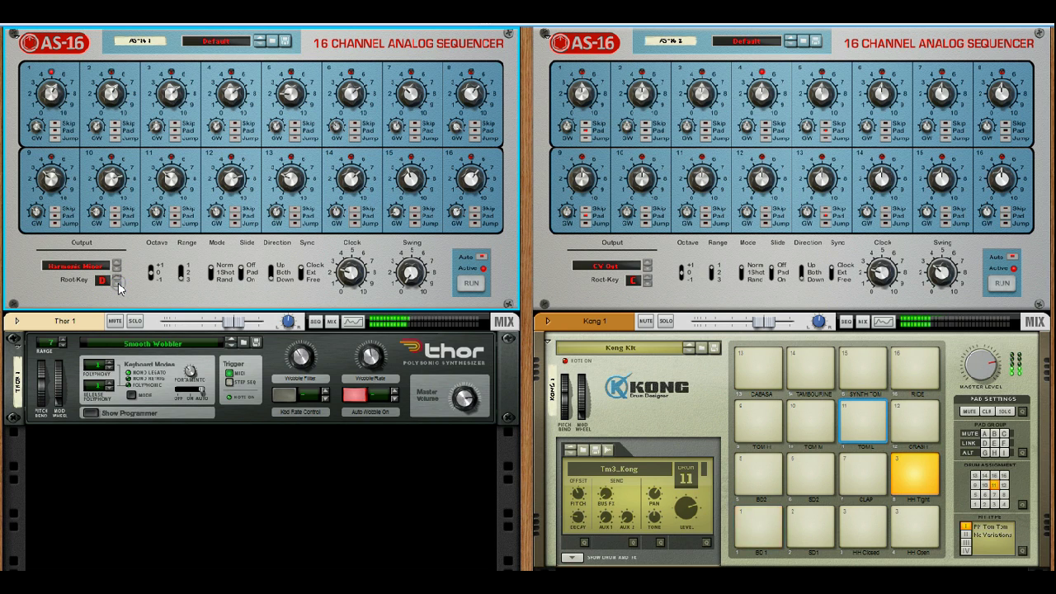